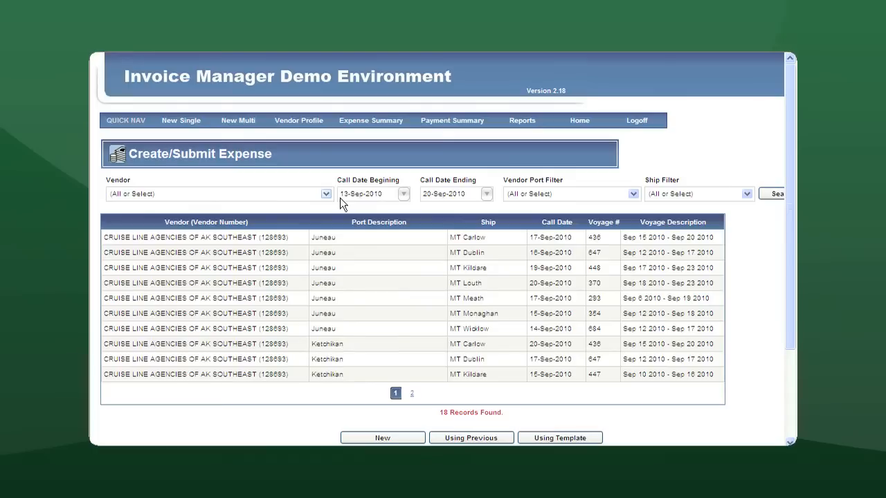
- Review the call date, vendor port and ship filters, keeping 13-Sep-2010 as the beginning date and all ports and ships
{"action": "left_click", "coordinate": [403, 194]}
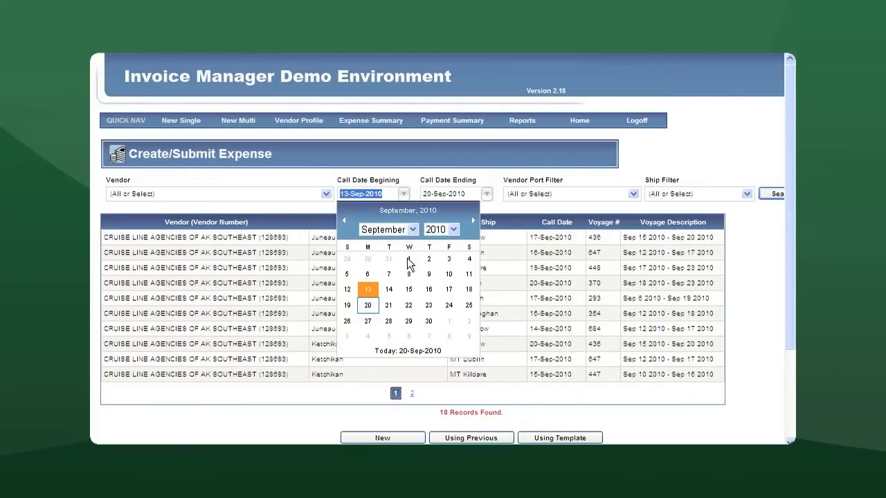
{"action": "left_click", "coordinate": [368, 287]}
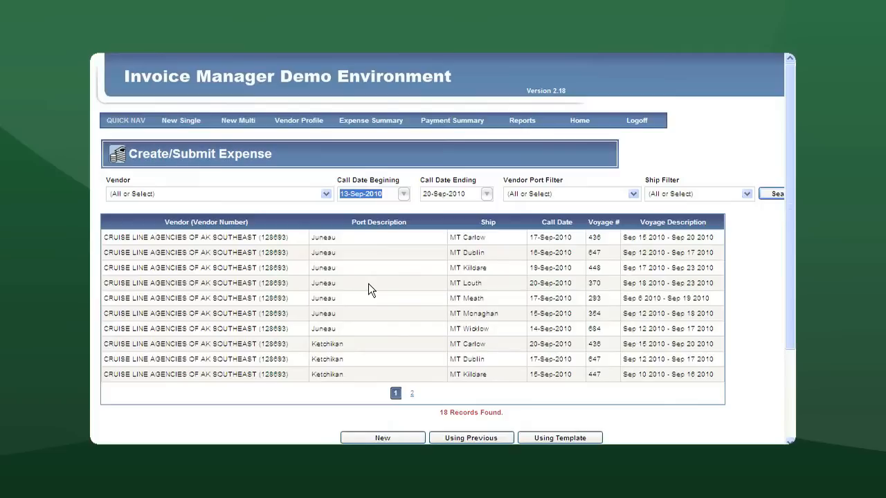
{"action": "left_click", "coordinate": [487, 194]}
{"action": "left_click", "coordinate": [488, 195]}
{"action": "left_click", "coordinate": [634, 194]}
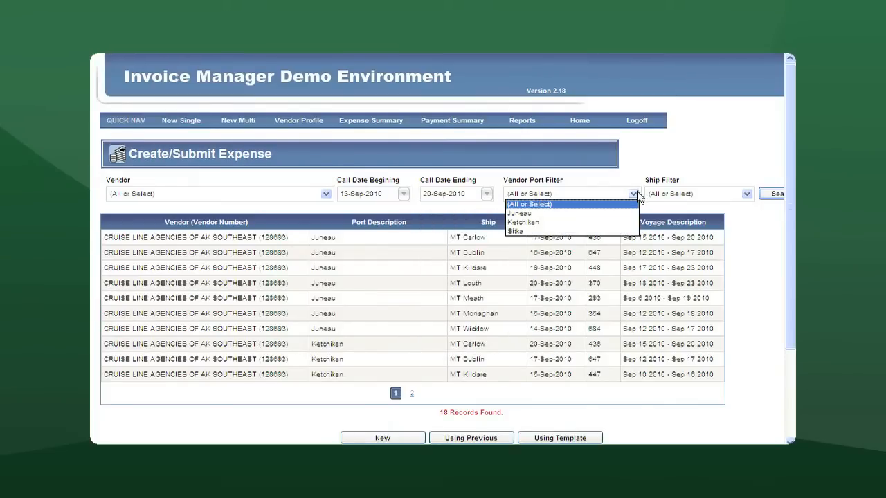
{"action": "left_click", "coordinate": [637, 191]}
{"action": "left_click", "coordinate": [751, 194]}
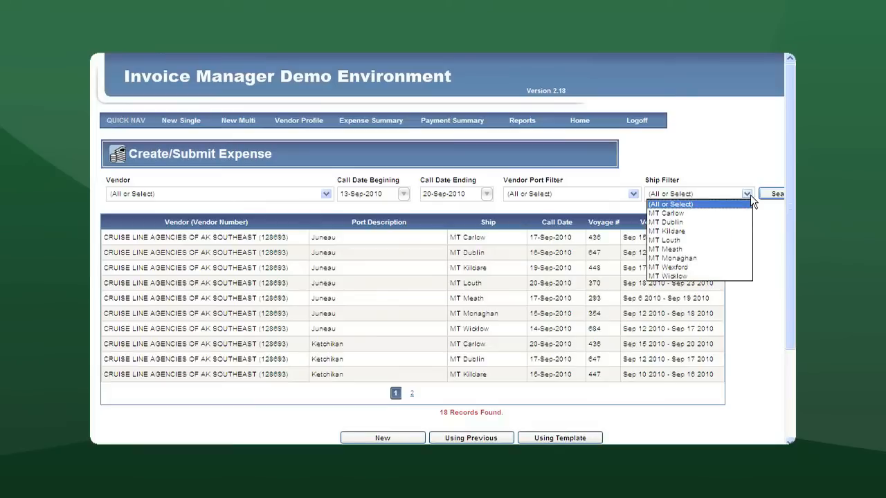
{"action": "left_click", "coordinate": [750, 194]}
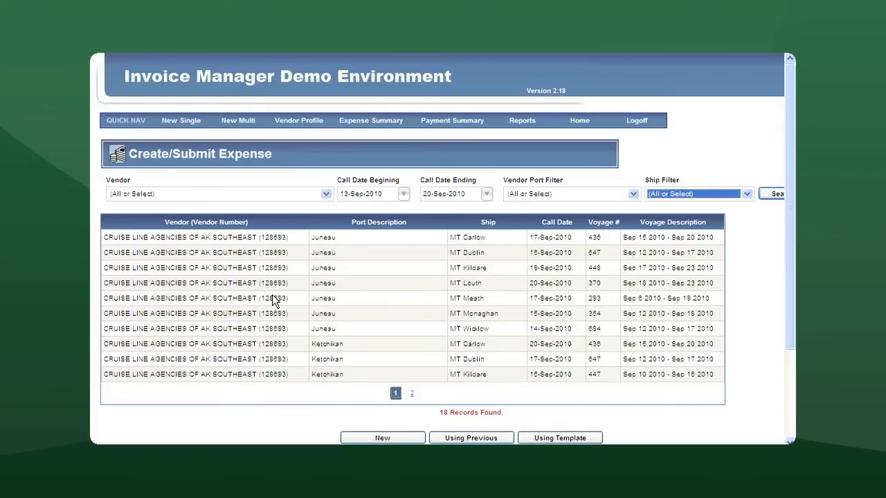
- Create an expense from a template for the MT Dublin call at Juneau on 16-Sep-2010
{"action": "left_click", "coordinate": [275, 261]}
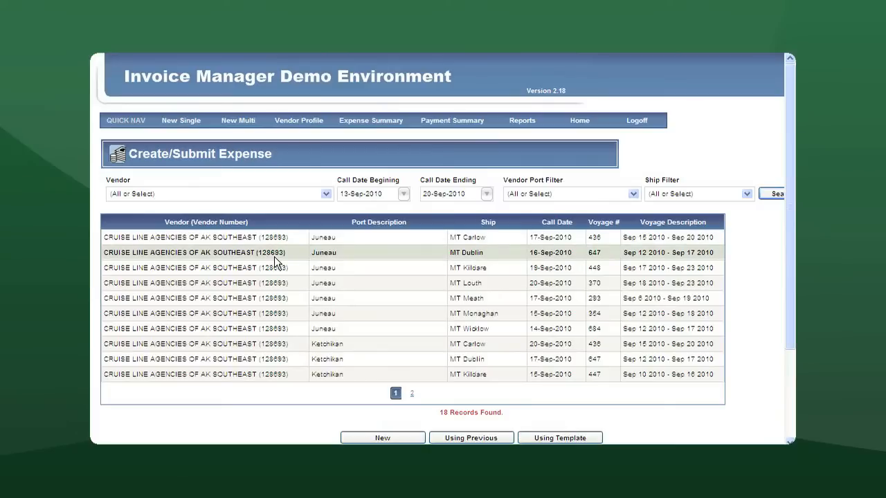
{"action": "scroll", "coordinate": [789, 333], "scroll_direction": "down", "scroll_amount": 1}
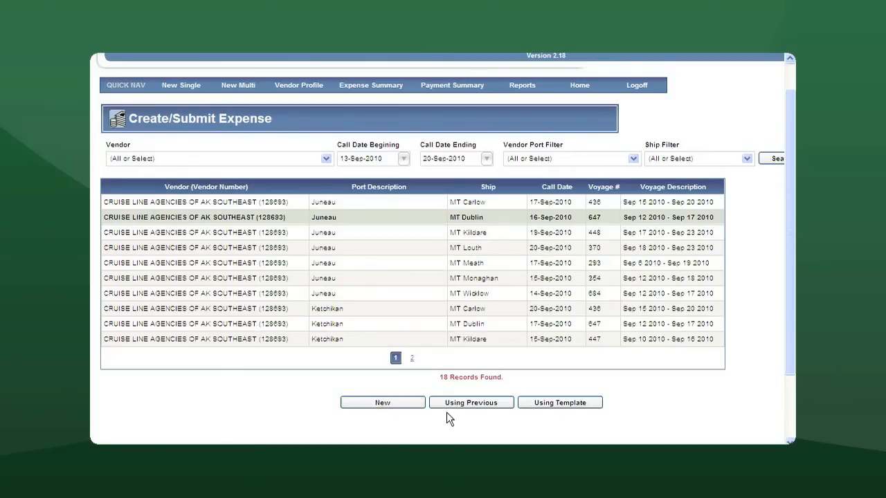
{"action": "left_click", "coordinate": [556, 405]}
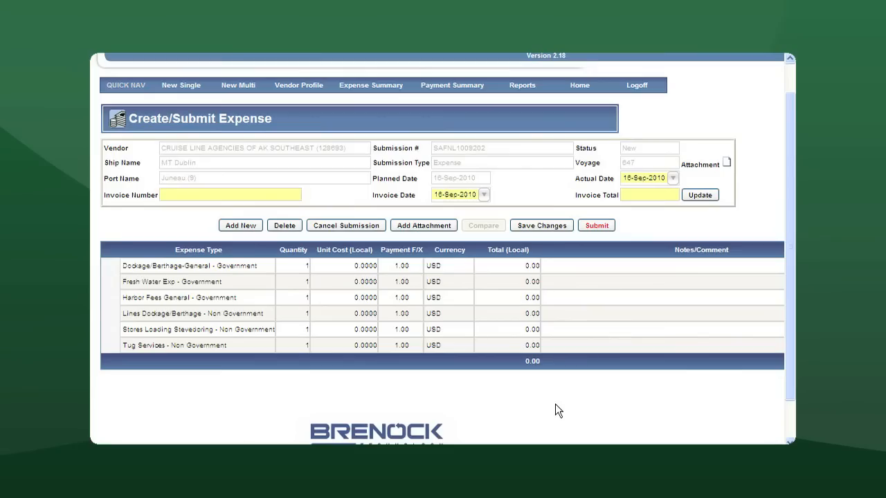
- Enter testinvoice12321 as the invoice number in the expense header
{"action": "left_click", "coordinate": [178, 195]}
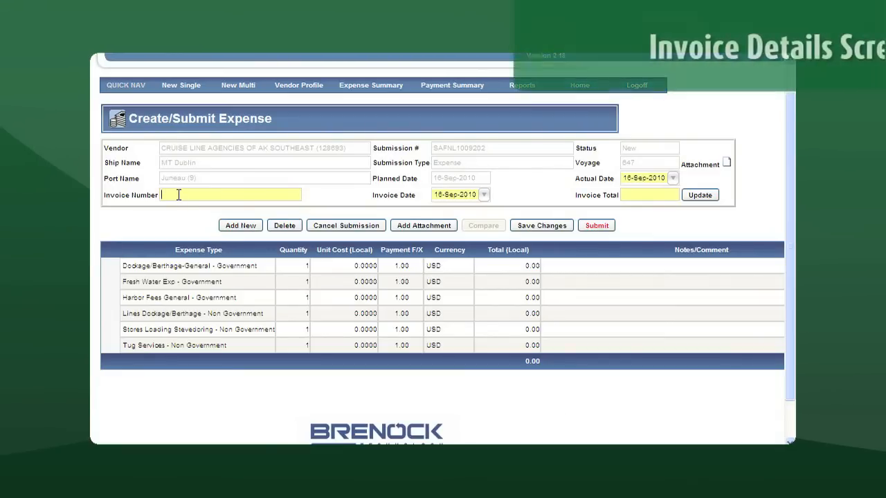
{"action": "type", "text": "test"}
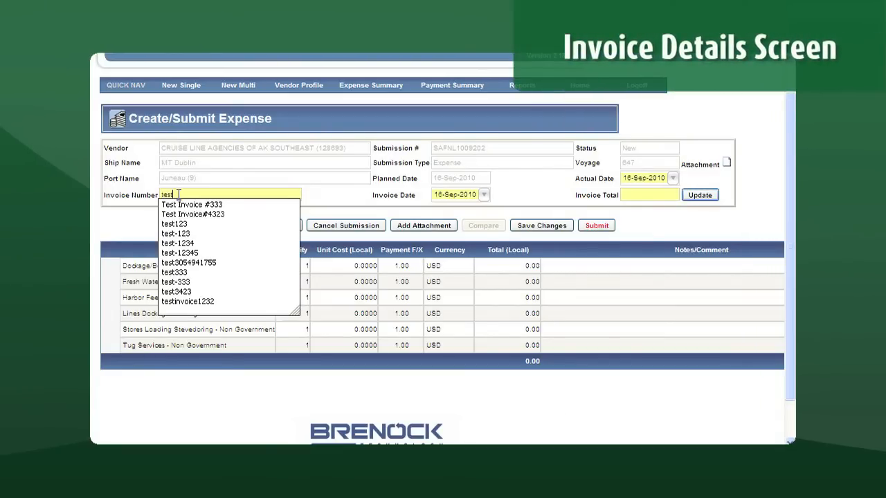
{"action": "type", "text": "invocie"}
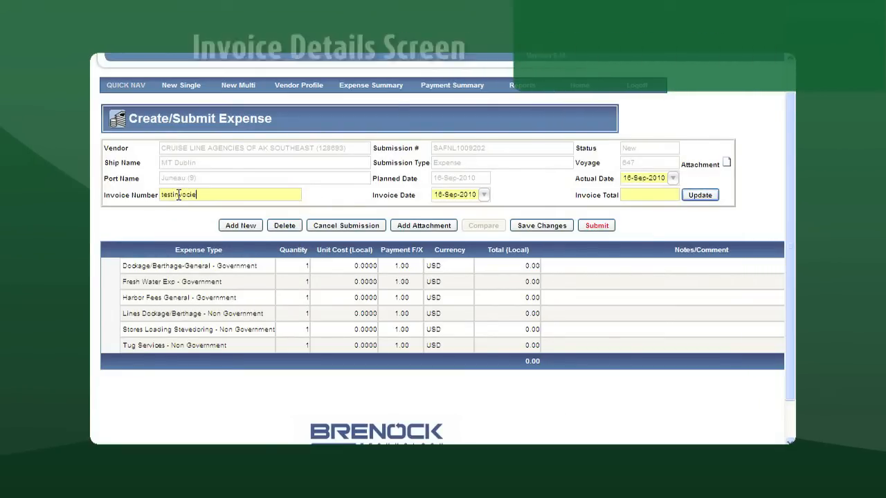
{"action": "key", "text": "BackSpace"}
{"action": "key", "text": "BackSpace"}
{"action": "key", "text": "BackSpace"}
{"action": "key", "text": "BackSpace"}
{"action": "key", "text": "BackSpace"}
{"action": "type", "text": "voice123"}
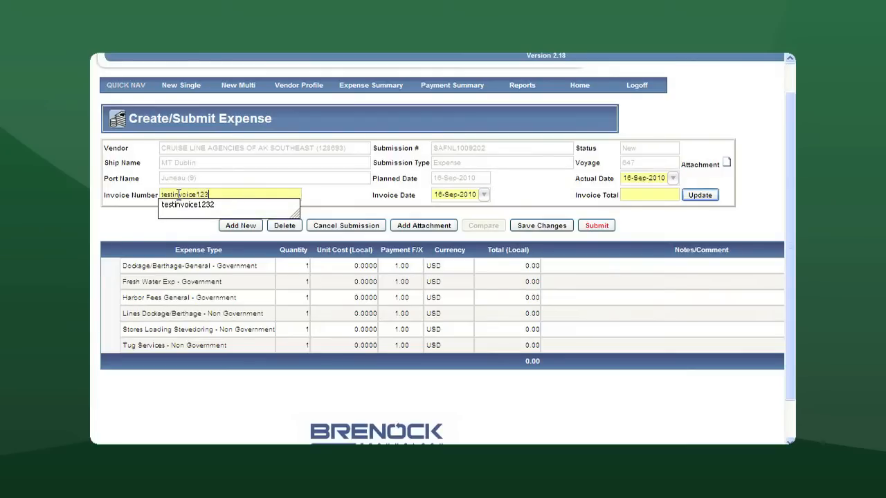
{"action": "type", "text": "21"}
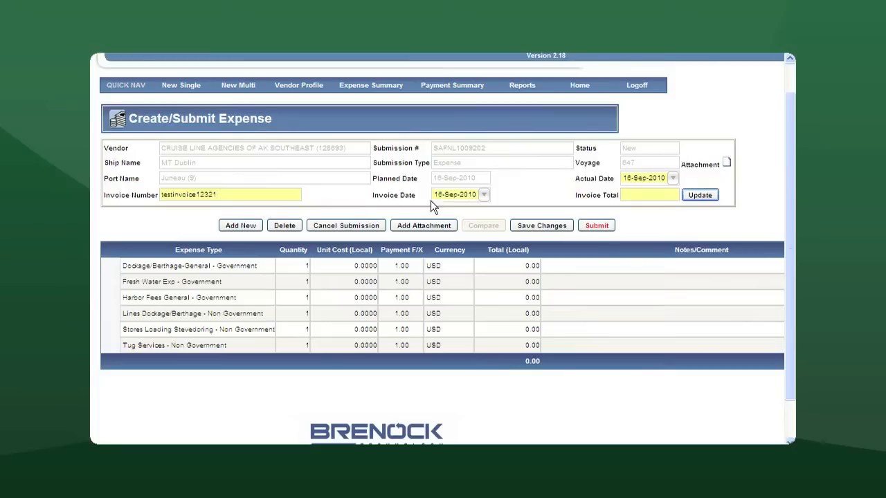
- Set the invoice total to 600.00 and update the expense header
{"action": "left_click", "coordinate": [623, 197]}
{"action": "type", "text": "600"}
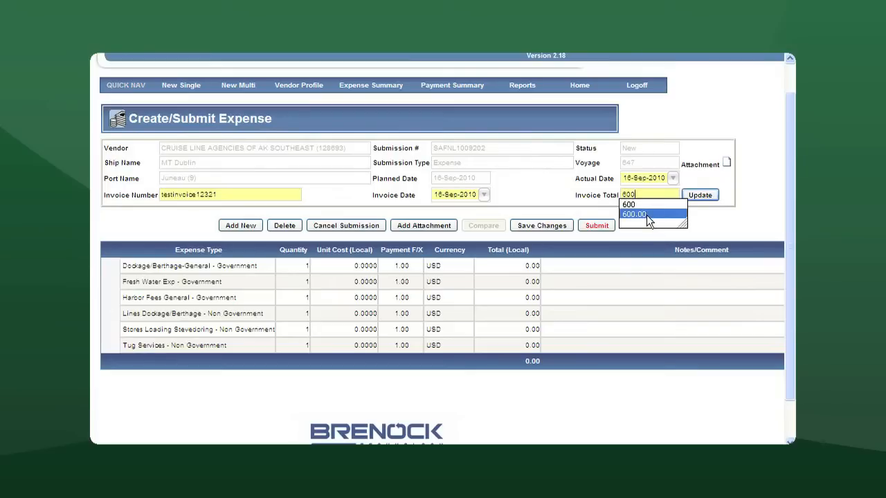
{"action": "left_click", "coordinate": [648, 215]}
{"action": "left_click", "coordinate": [698, 194]}
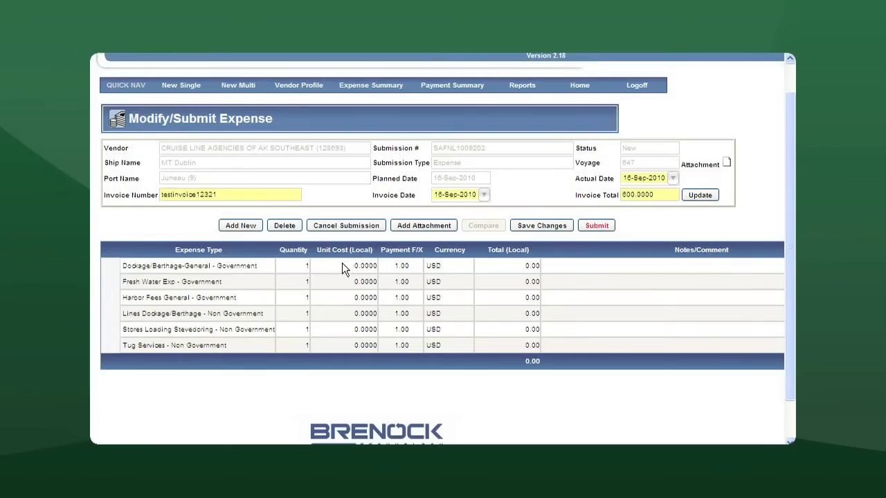
- Change the first expense line's type to Pilots-General - Government
{"action": "left_click", "coordinate": [344, 268]}
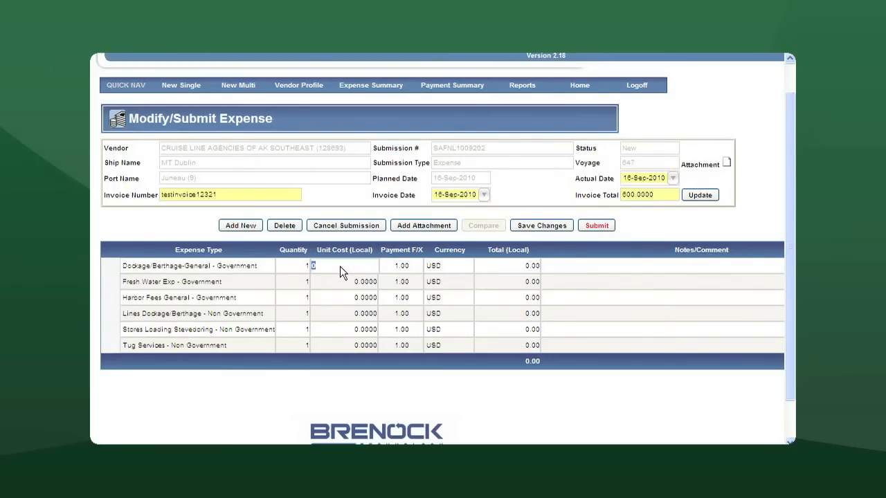
{"action": "left_click", "coordinate": [262, 264]}
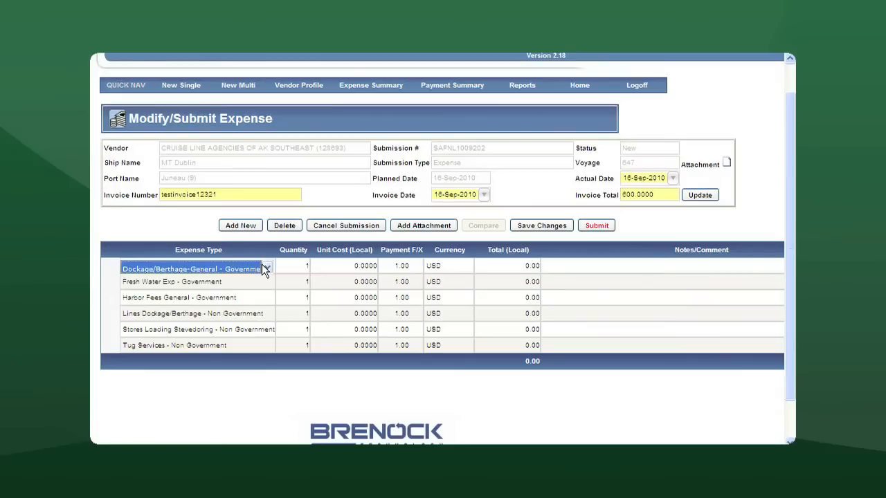
{"action": "left_click", "coordinate": [267, 269]}
{"action": "left_click_drag", "start_coordinate": [267, 212], "coordinate": [269, 156]}
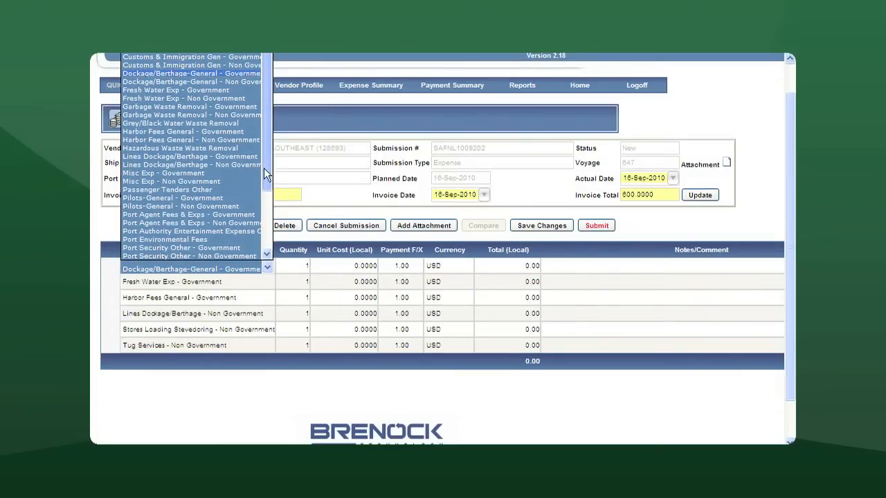
{"action": "left_click", "coordinate": [206, 198]}
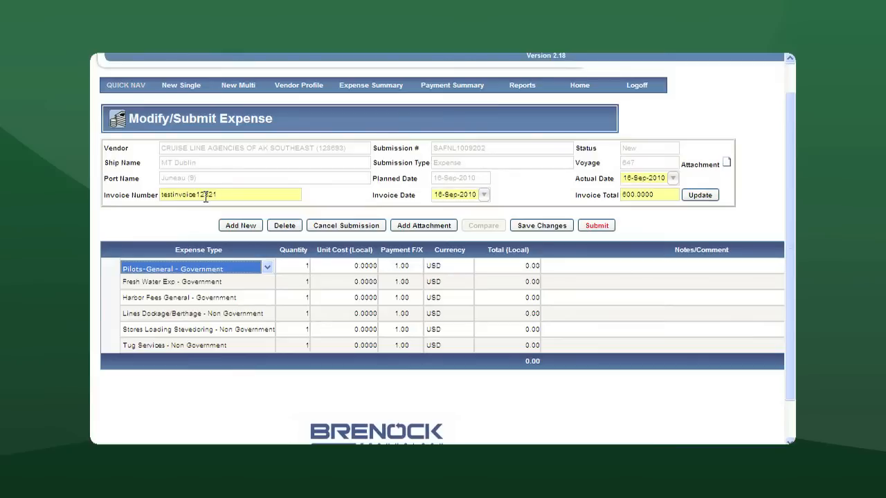
- Set the local unit cost to 100 on all six expense lines
{"action": "left_click", "coordinate": [339, 266]}
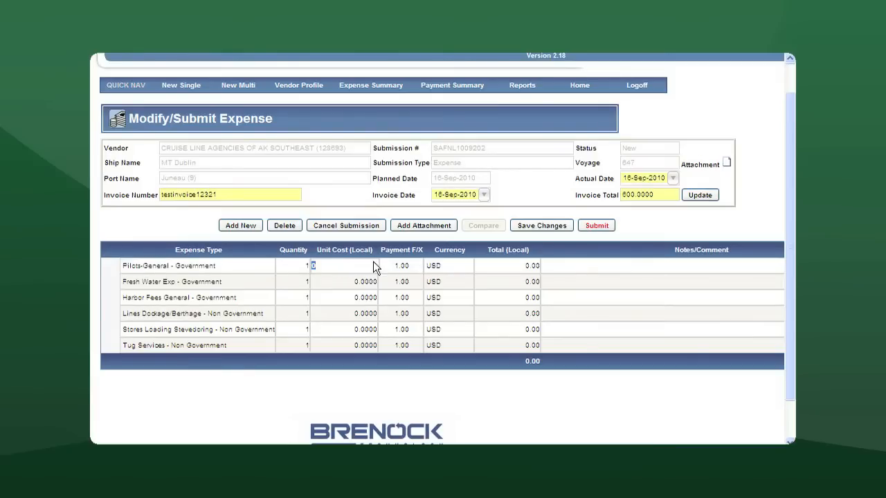
{"action": "type", "text": "100"}
{"action": "left_click", "coordinate": [367, 284]}
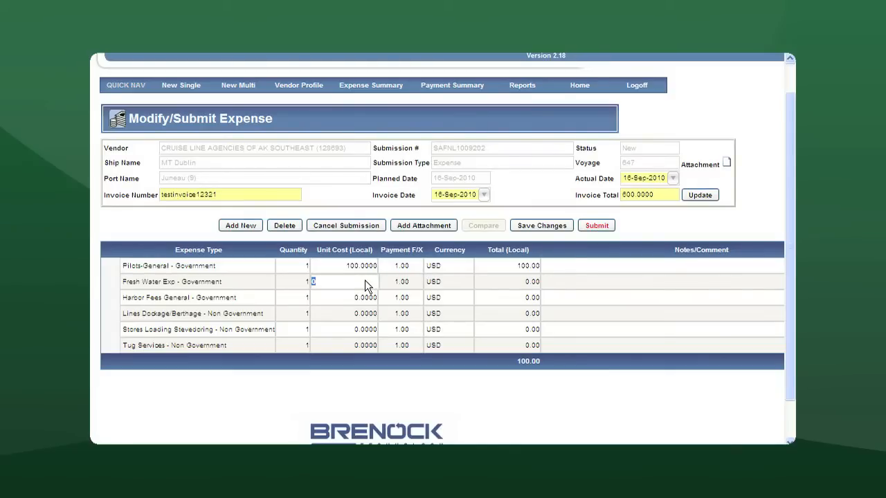
{"action": "type", "text": "100"}
{"action": "key", "text": "Down"}
{"action": "type", "text": "100"}
{"action": "key", "text": "Down"}
{"action": "type", "text": "1"}
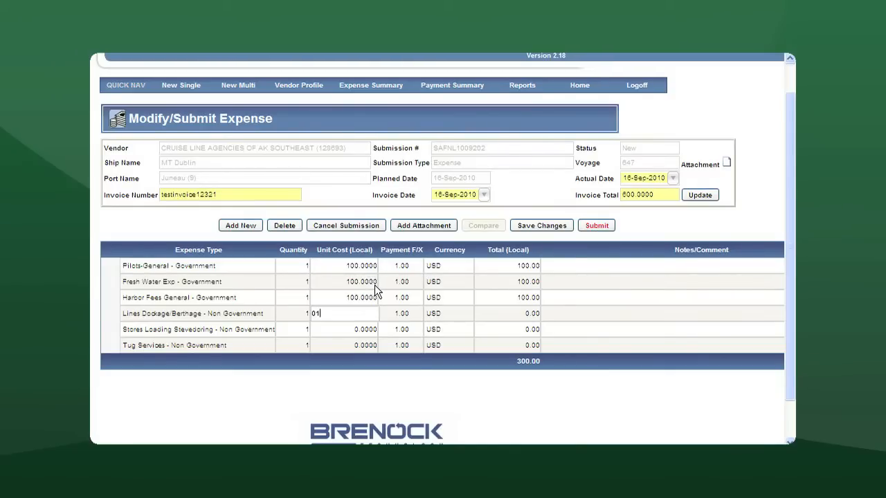
{"action": "type", "text": "00"}
{"action": "key", "text": "Down"}
{"action": "type", "text": "100"}
{"action": "key", "text": "Down"}
{"action": "type", "text": "100"}
{"action": "key", "text": "Up"}
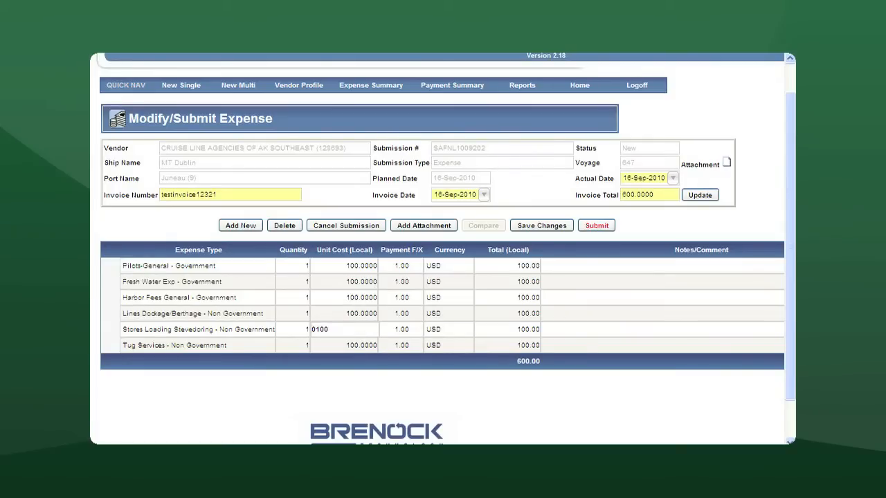
- Add the note "Additional Comments" to the Pilots-General - Government line and save the changes
{"action": "left_click", "coordinate": [560, 270]}
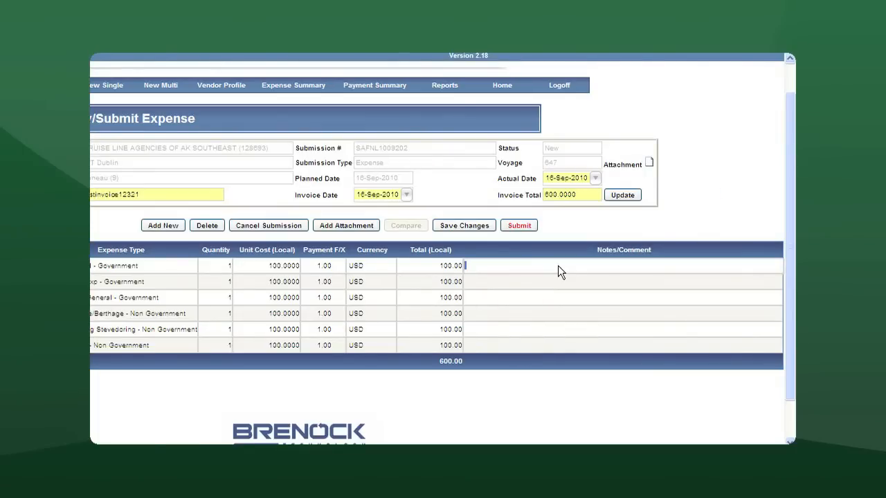
{"action": "type", "text": "Additional Comments"}
{"action": "scroll", "coordinate": [789, 305], "scroll_direction": "down", "scroll_amount": 2}
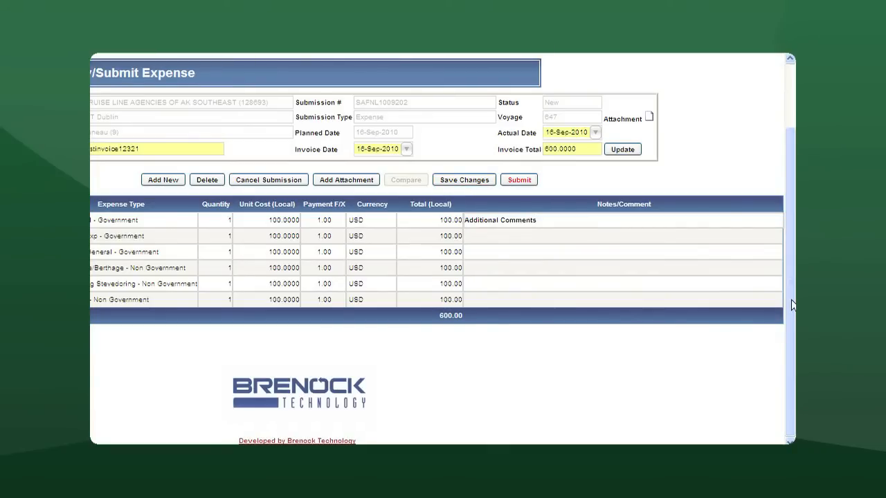
{"action": "left_click", "coordinate": [459, 182]}
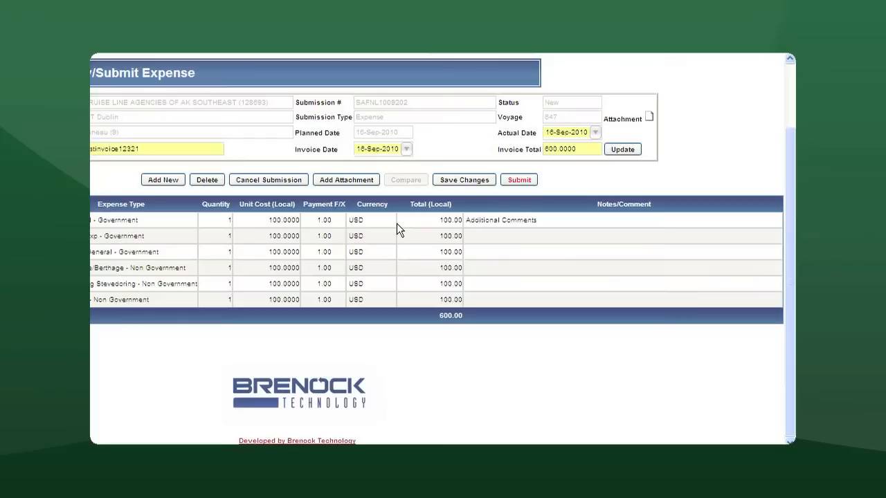
- Attach Sample Invoice.pdf from C:\Brenock\Certificates to the expense submission and close the upload window
{"action": "left_click", "coordinate": [331, 181]}
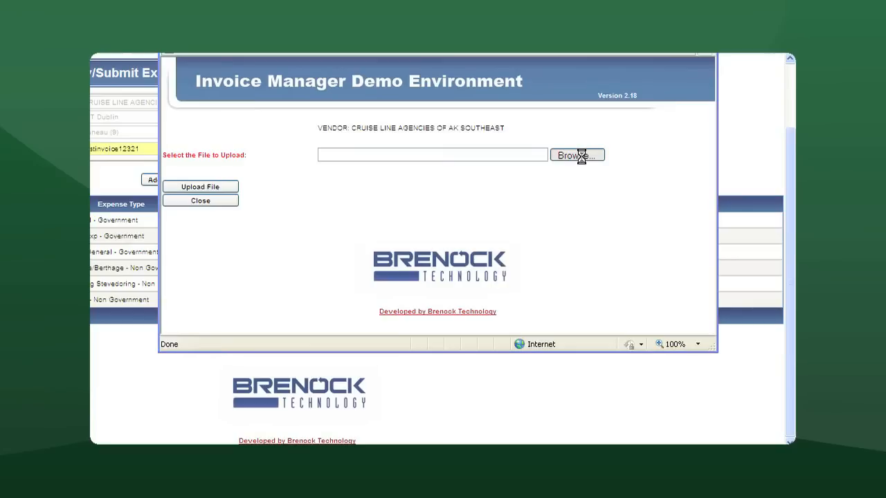
{"action": "left_click", "coordinate": [581, 156]}
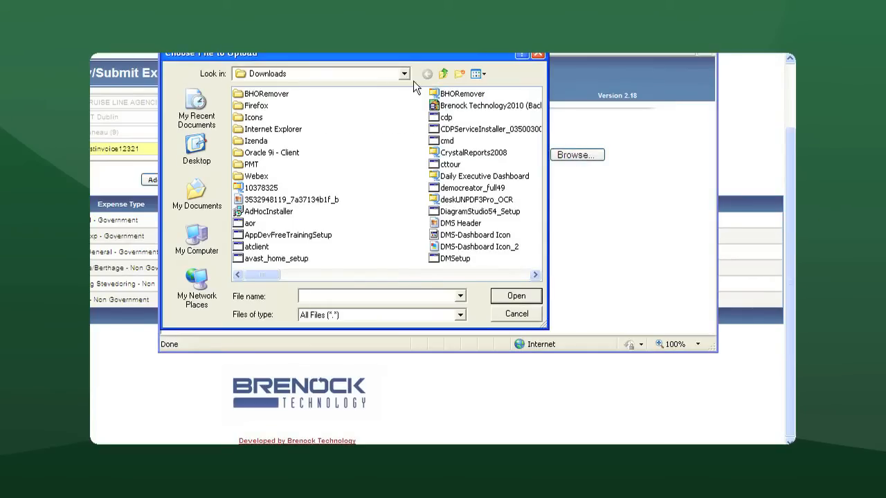
{"action": "left_click", "coordinate": [405, 74]}
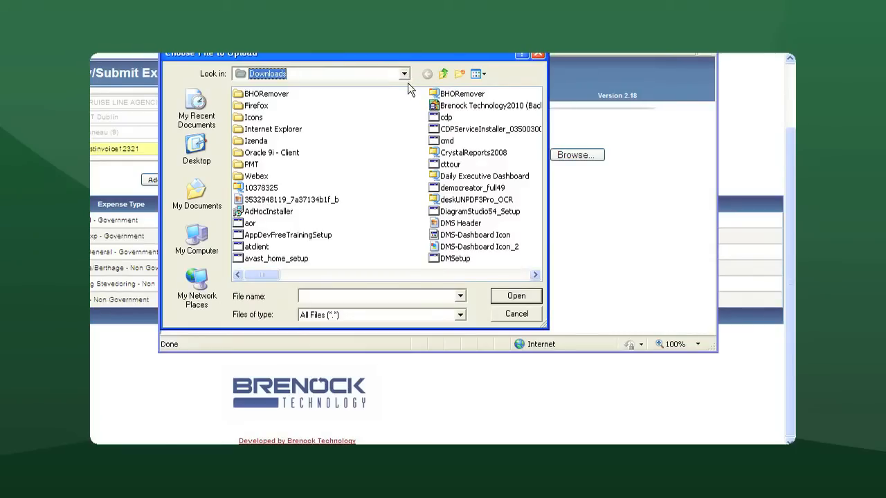
{"action": "left_click", "coordinate": [405, 74]}
{"action": "left_click", "coordinate": [289, 133]}
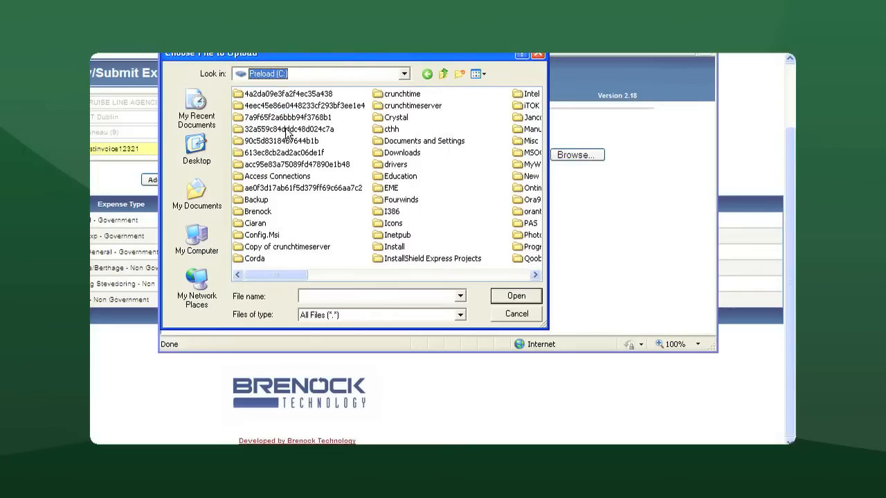
{"action": "double_click", "coordinate": [260, 211]}
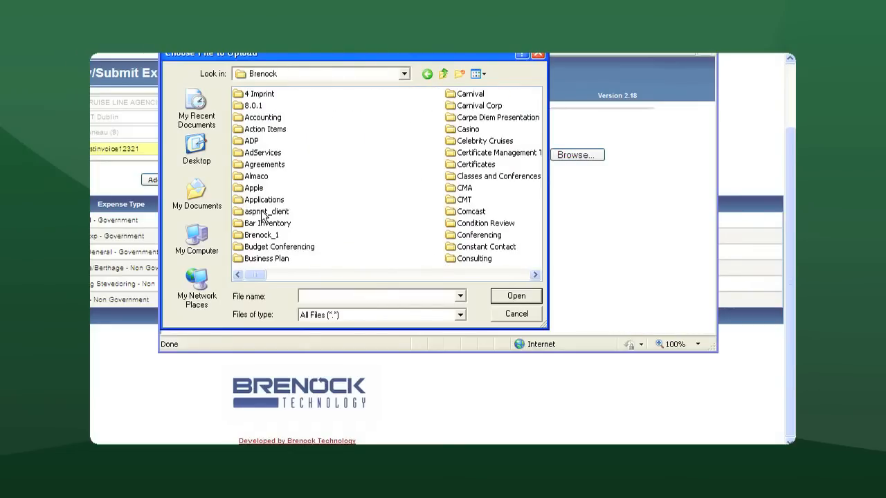
{"action": "double_click", "coordinate": [473, 165]}
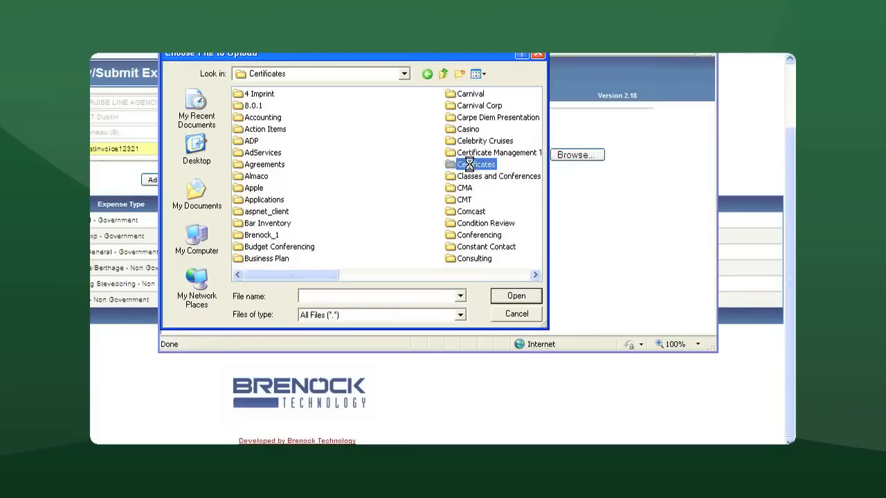
{"action": "left_click", "coordinate": [506, 275]}
{"action": "left_click", "coordinate": [505, 274]}
{"action": "double_click", "coordinate": [272, 95]}
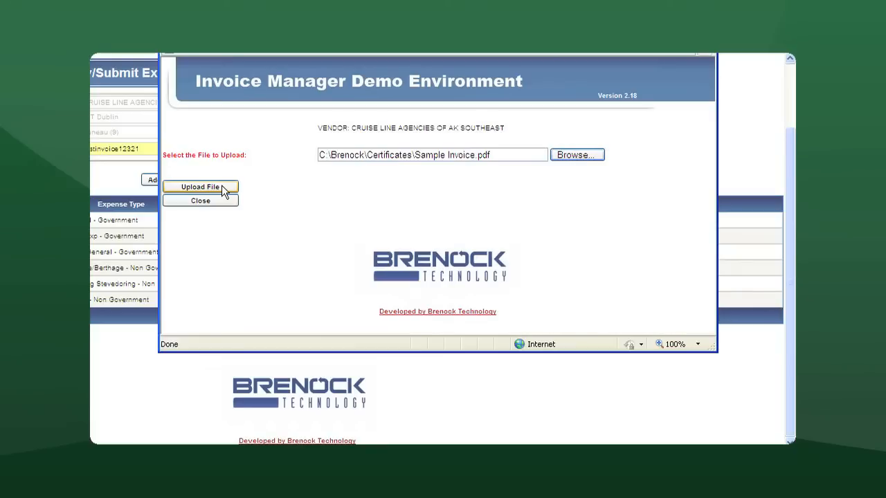
{"action": "left_click", "coordinate": [223, 189]}
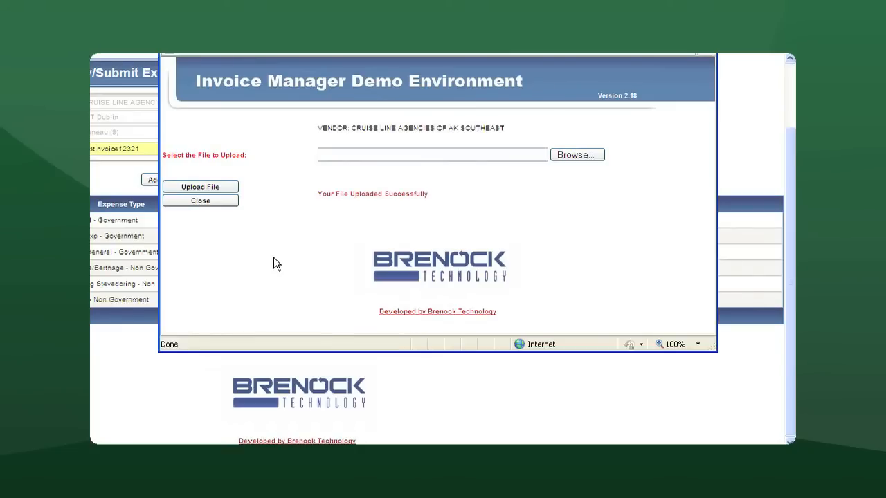
{"action": "left_click", "coordinate": [210, 203]}
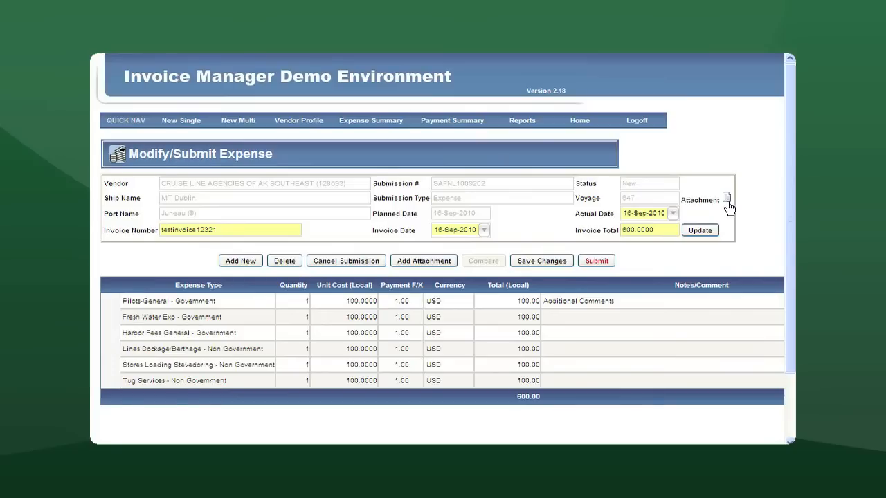
- Submit the MT Dublin expense for Juneau and confirm the submission
{"action": "left_click", "coordinate": [597, 263]}
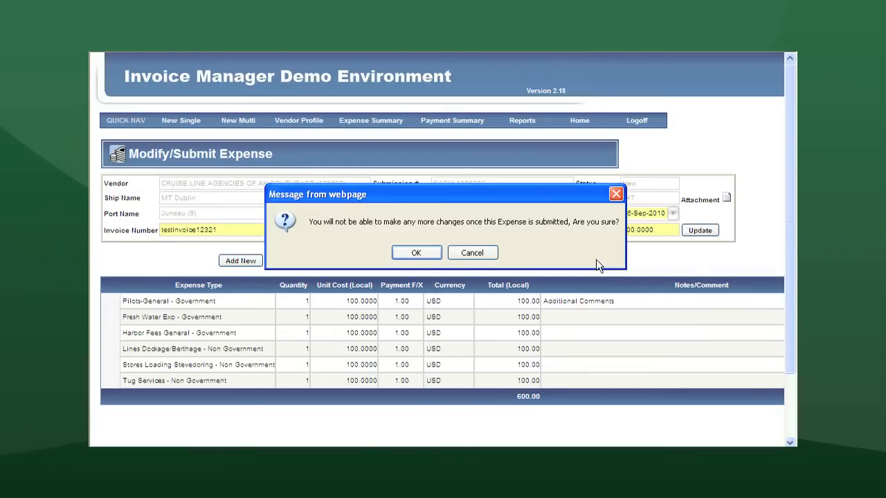
{"action": "left_click", "coordinate": [416, 253]}
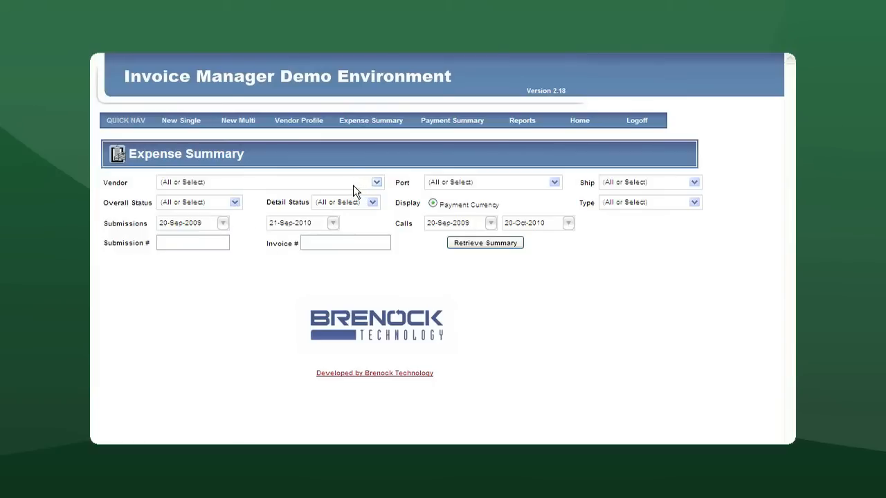
- Retrieve the expense summary for all ports and open the MT Wexford expense at Juneau with call date 12-Jul-2010
{"action": "left_click", "coordinate": [554, 183]}
{"action": "left_click", "coordinate": [555, 182]}
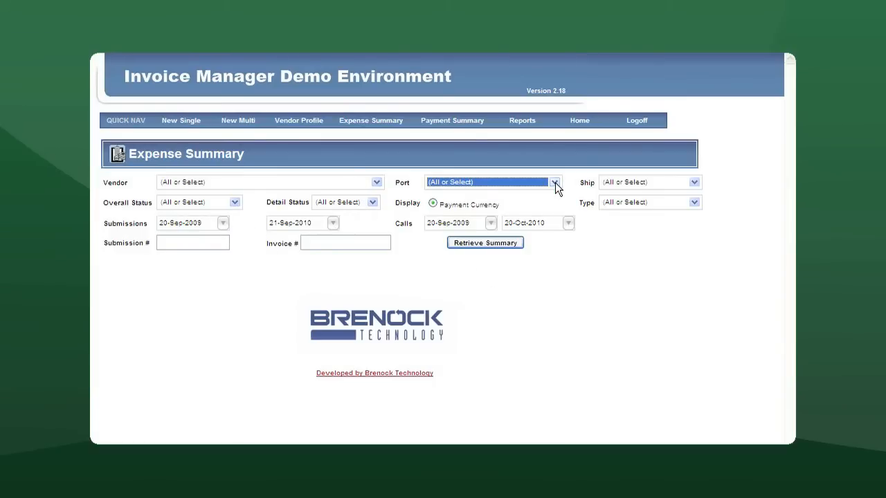
{"action": "left_click", "coordinate": [485, 243]}
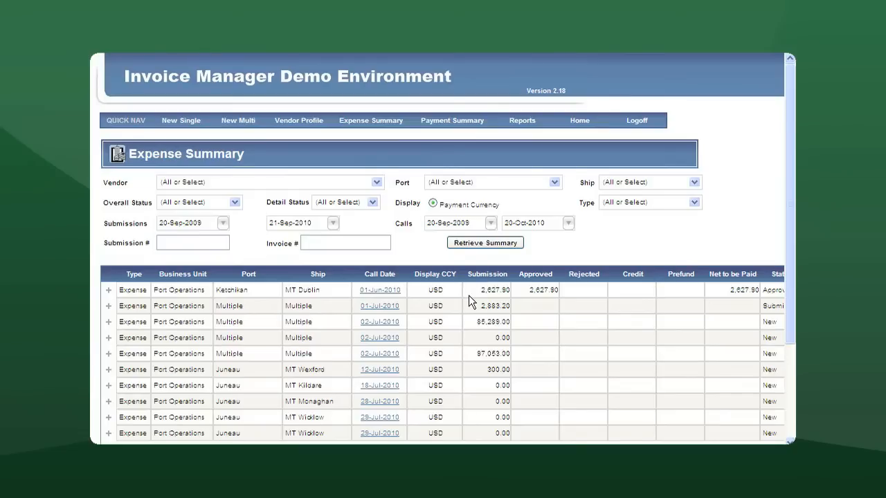
{"action": "left_click", "coordinate": [383, 372]}
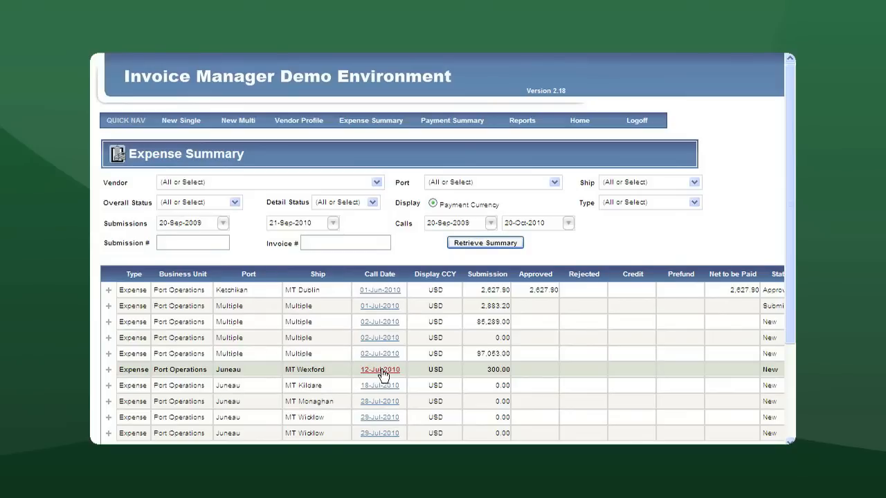
- Examine the editable unit cost, quantity and expense type of the Dockage/Berthage-General - Government line, then return to the home page
{"action": "left_click", "coordinate": [340, 301]}
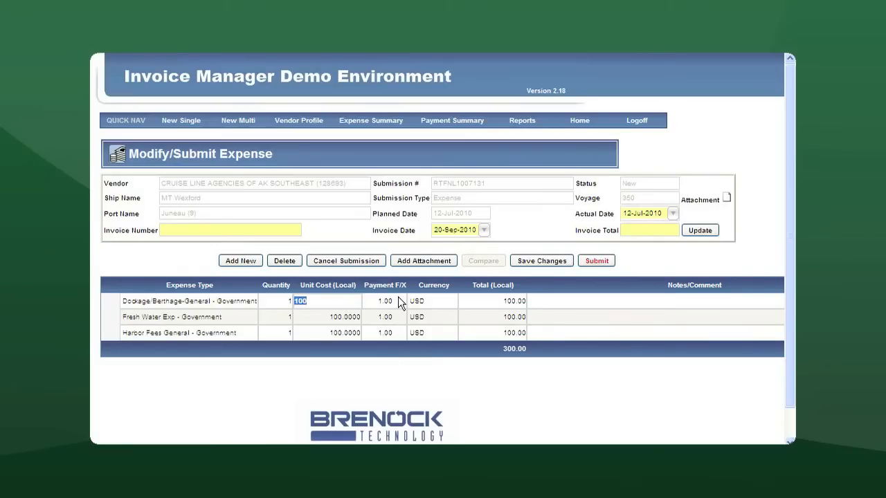
{"action": "left_click", "coordinate": [279, 302]}
{"action": "left_click", "coordinate": [243, 302]}
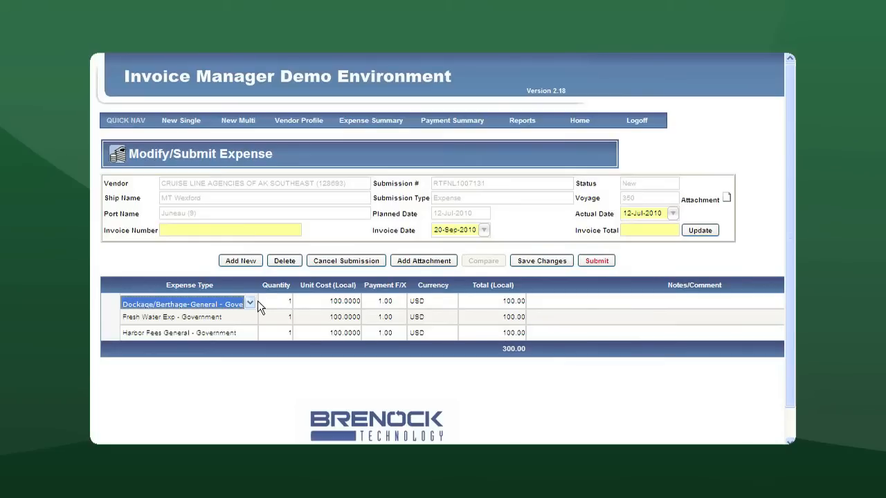
{"action": "left_click", "coordinate": [250, 303]}
{"action": "left_click", "coordinate": [251, 303]}
{"action": "left_click", "coordinate": [275, 304]}
{"action": "left_click", "coordinate": [313, 307]}
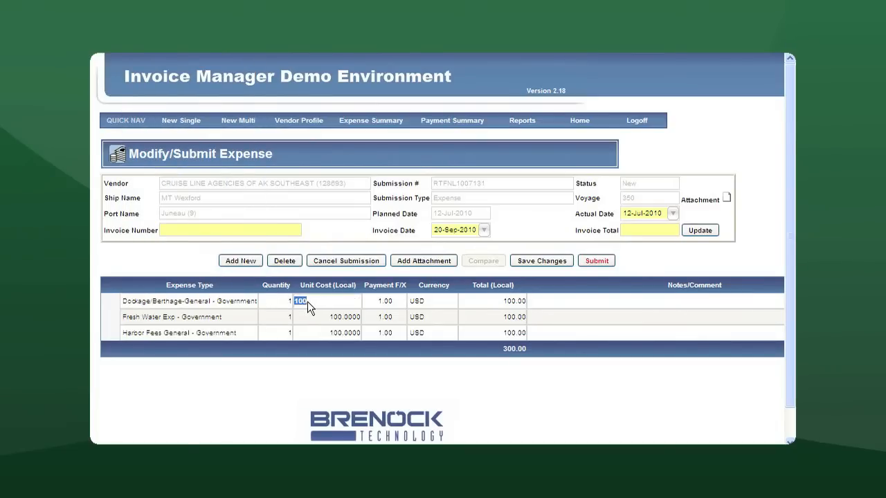
{"action": "left_click", "coordinate": [581, 125]}
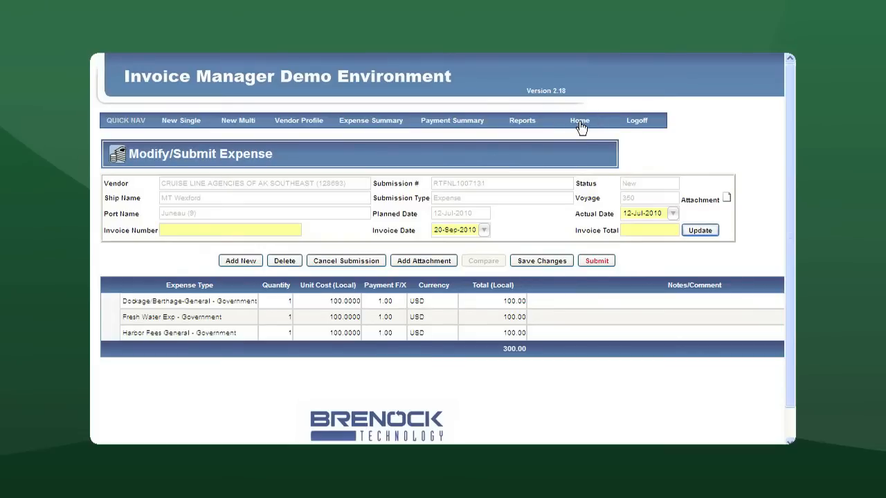